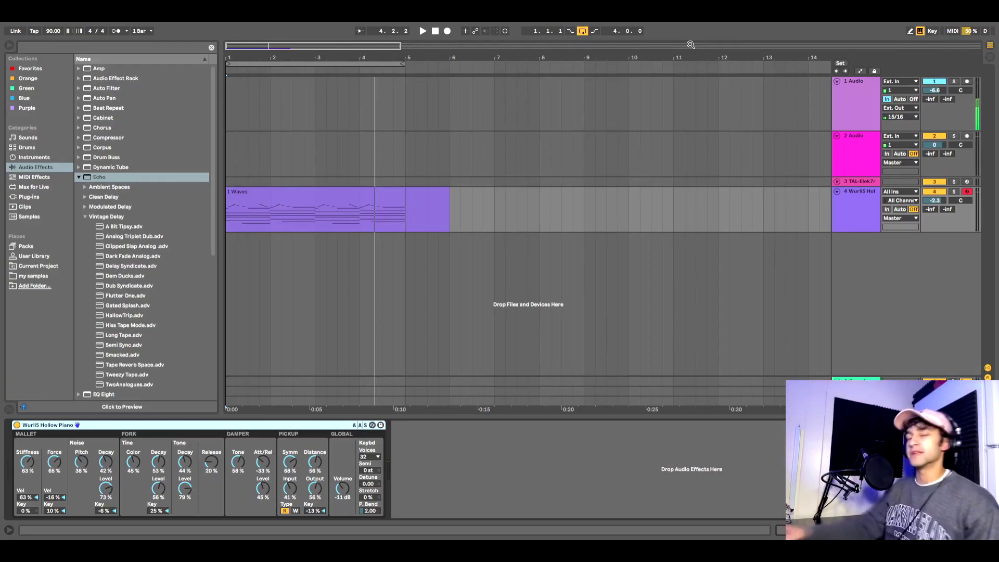
Step: Stop the Wurli clip's playback at bar 5, leaving the Wurli track selected
click(424, 202)
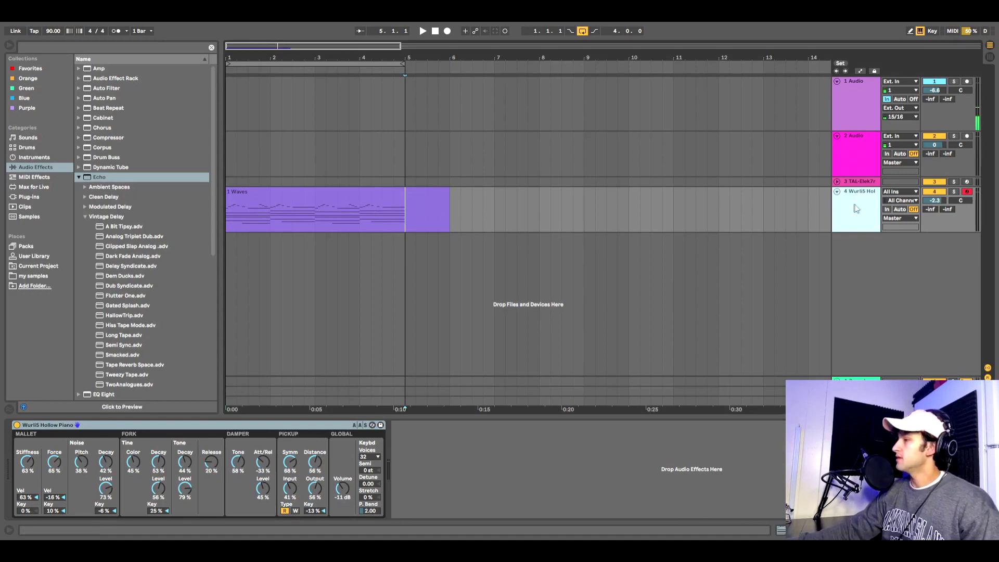
Step: Play the Waves clip from its start, then add an Echo device to the Wurli track
click(231, 216)
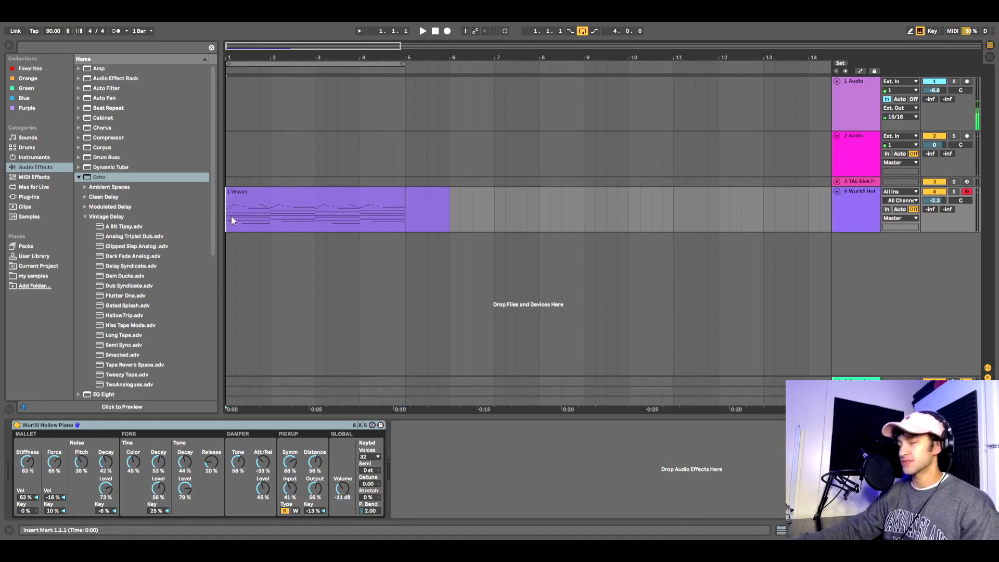
key(space)
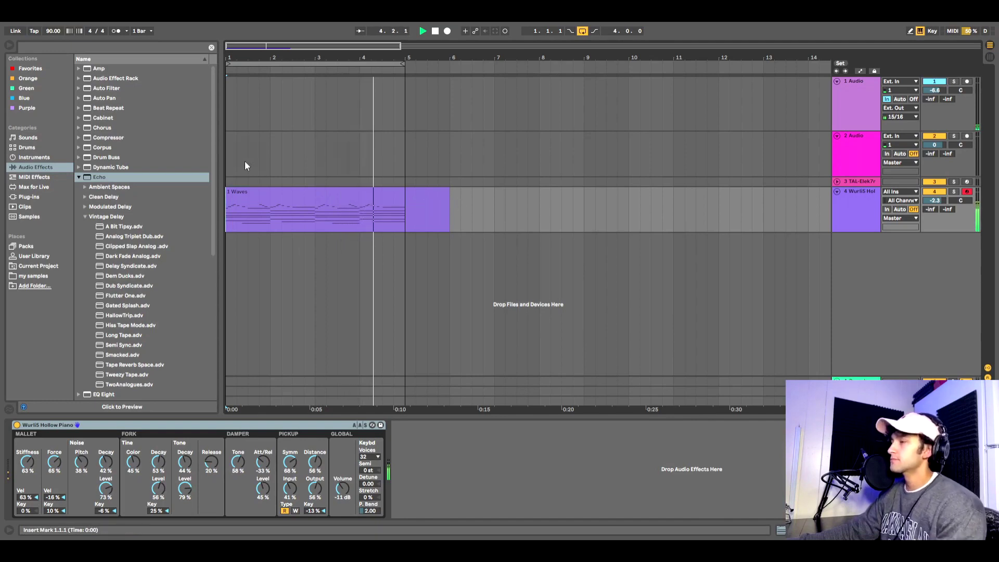
key(space)
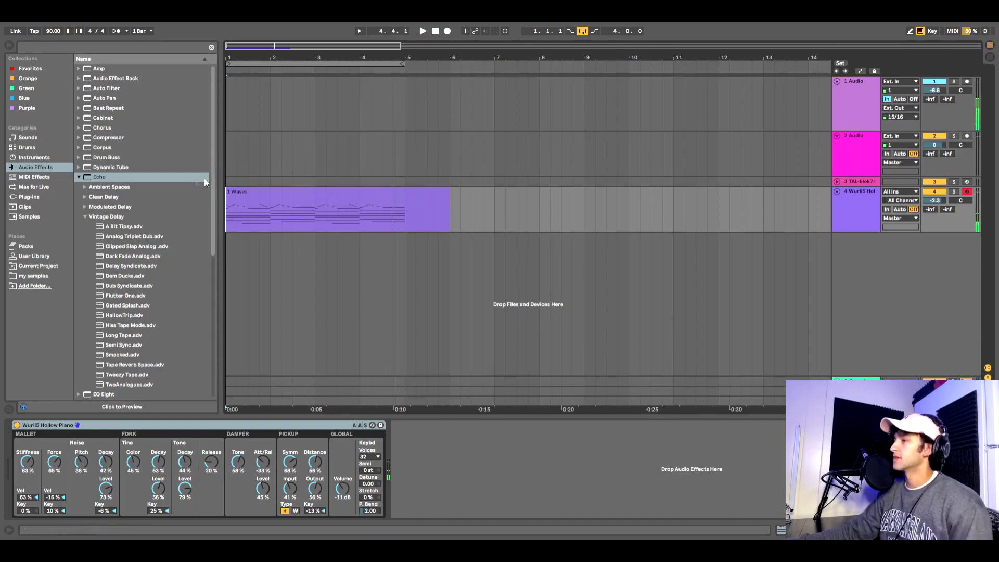
drag(98, 179, 328, 224)
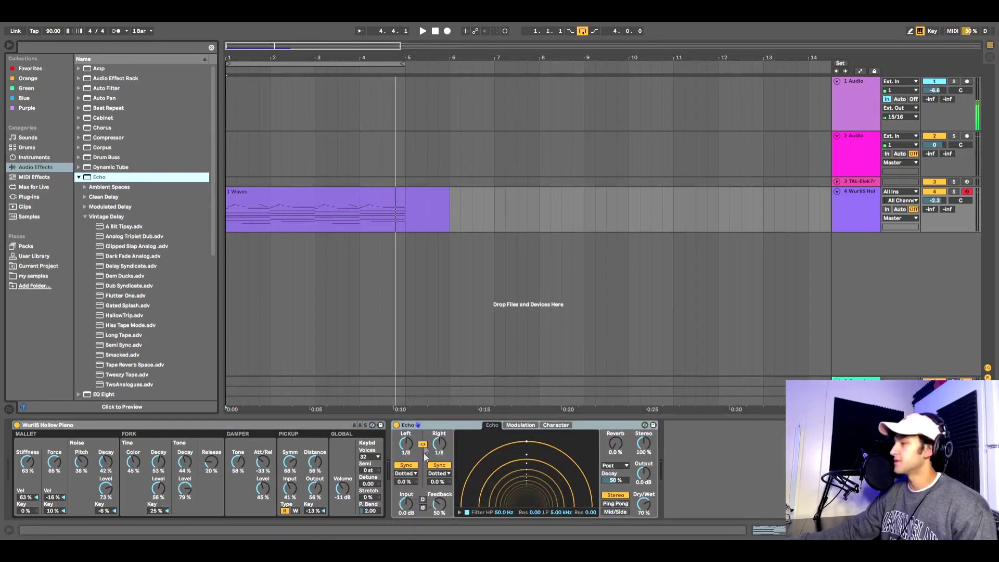
Step: Switch Echo to Time mode with a 2.30 ms delay and 0% feedback
click(416, 466)
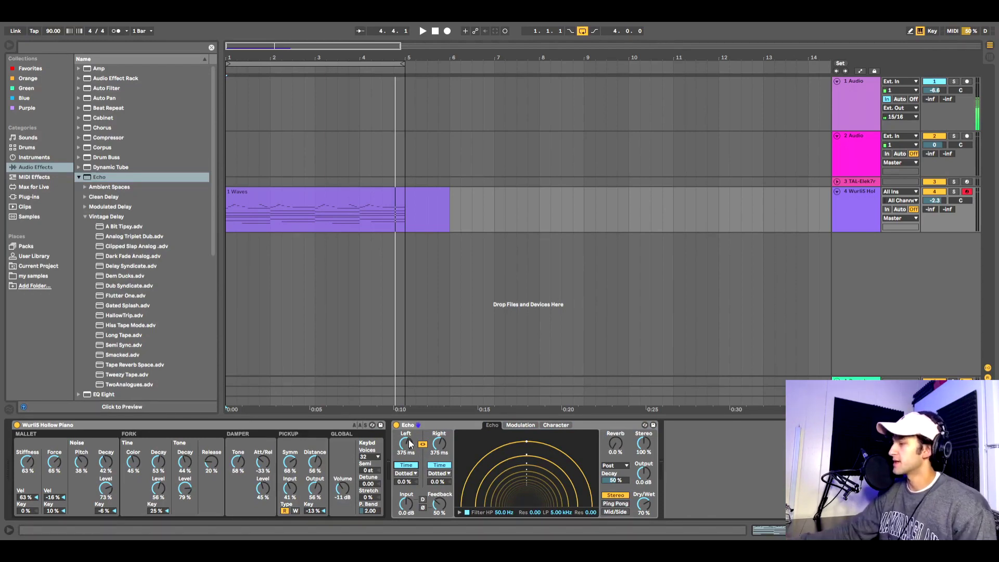
drag(410, 443, 410, 494)
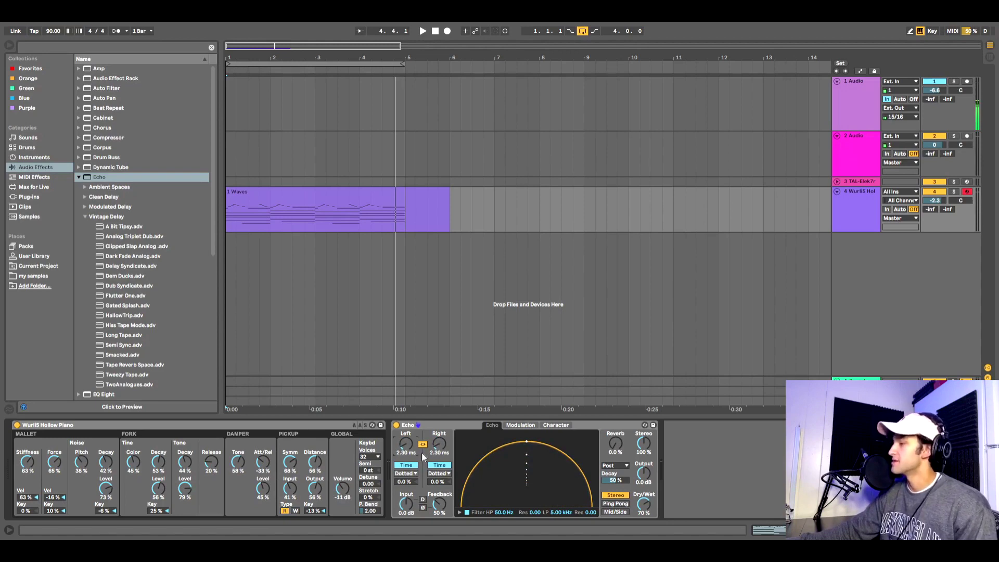
drag(439, 509, 439, 526)
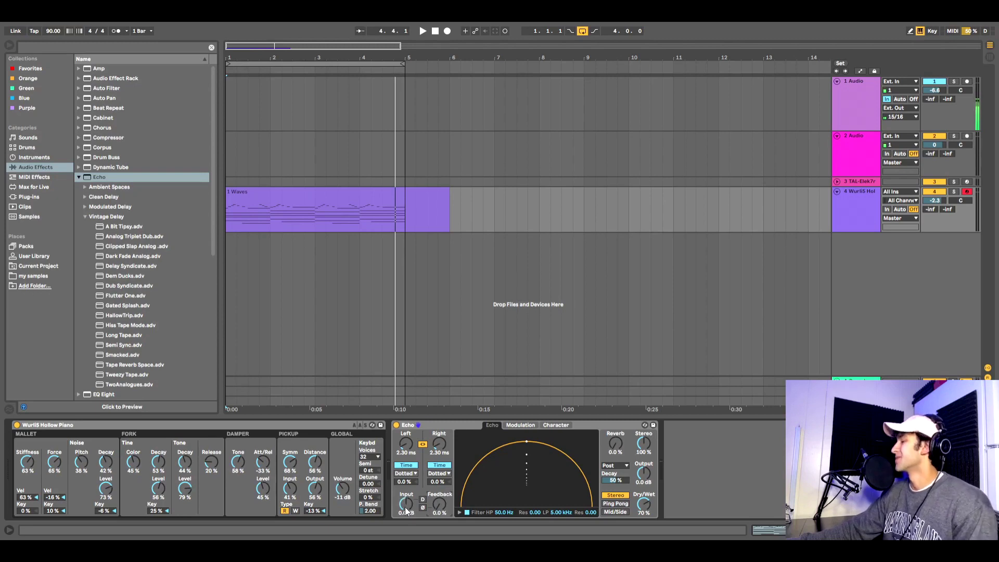
Step: Turn on Echo's Wobble and Noise character effects, then play from bar 1
click(557, 426)
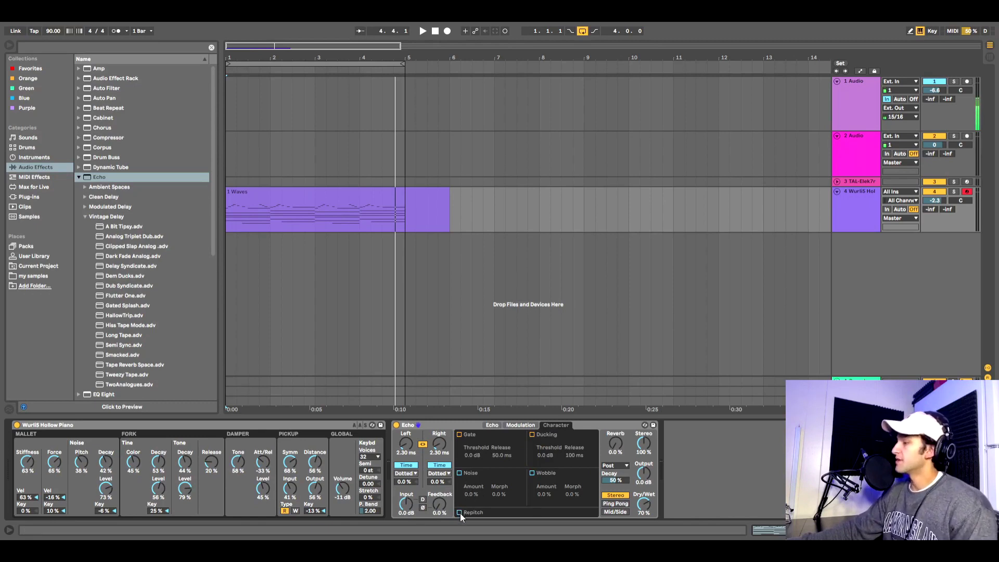
click(533, 474)
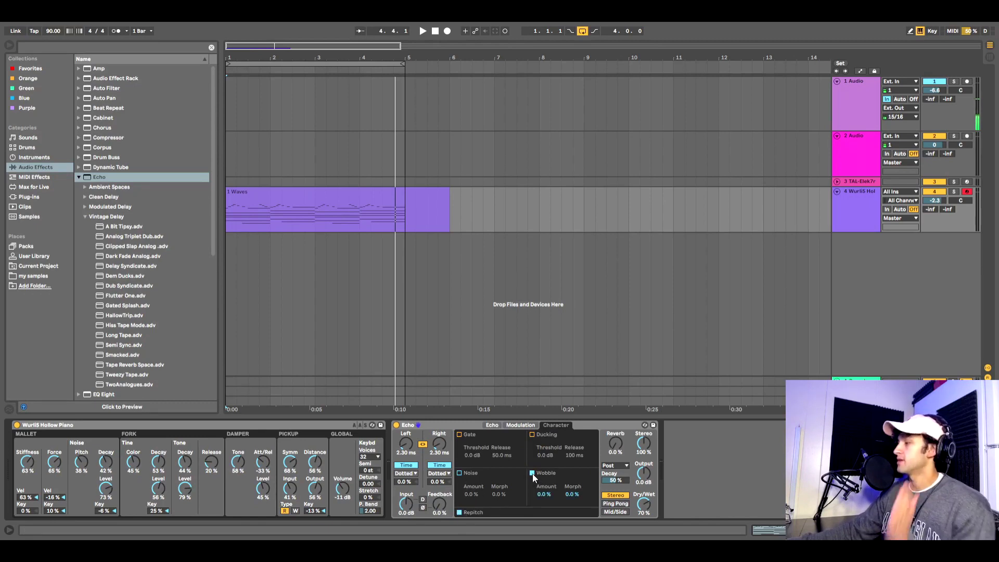
click(461, 472)
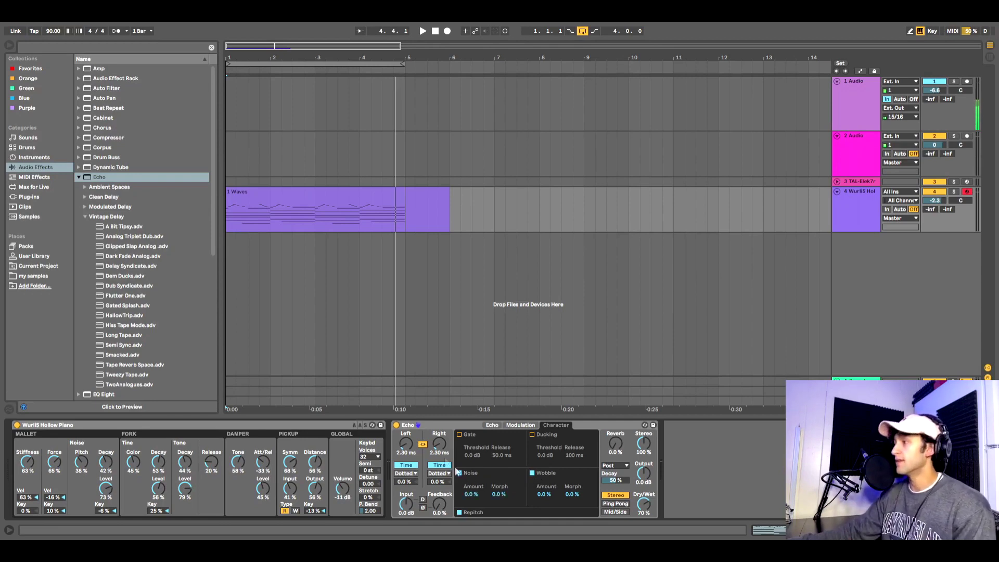
click(227, 226)
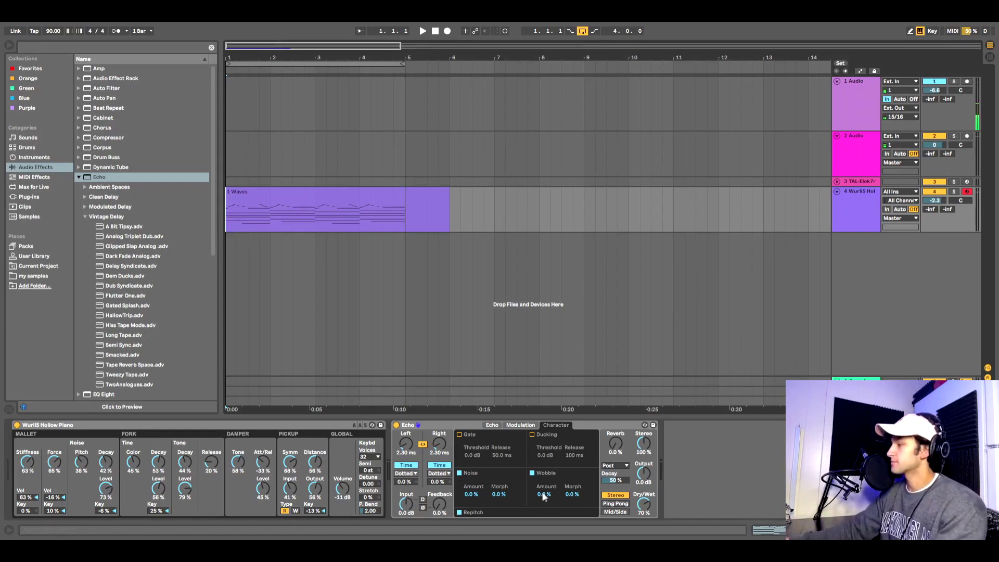
key(space)
Step: While playing, set Wobble to 70% amount and 42% morph, then switch Noise off
drag(543, 498, 573, 498)
drag(473, 497, 473, 477)
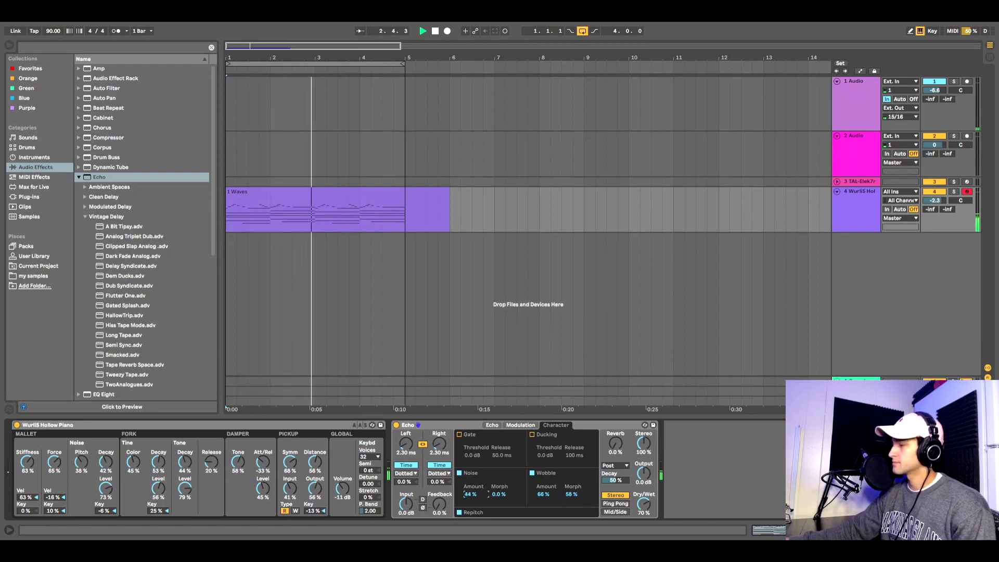
drag(572, 495, 544, 497)
key(ctrl+z)
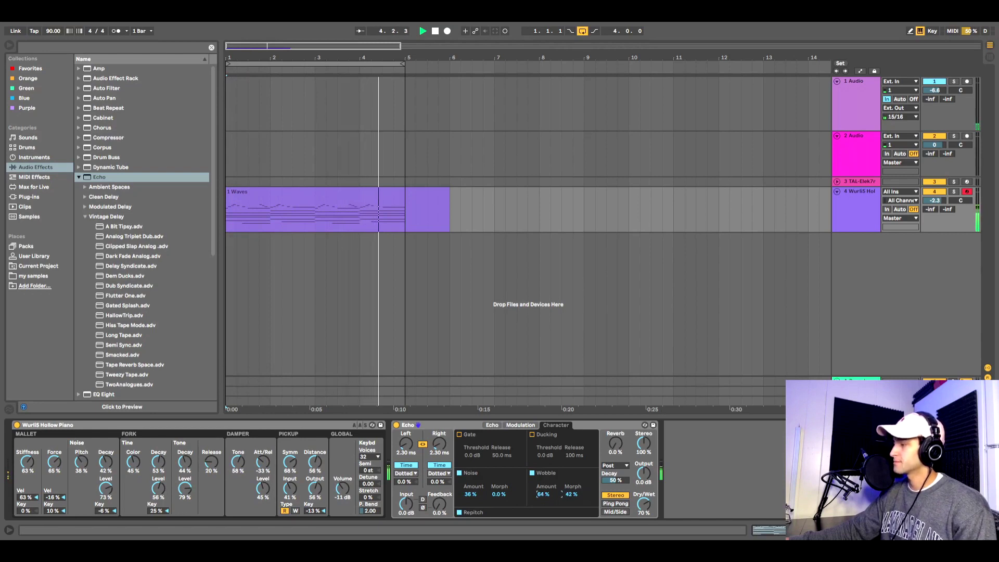
drag(474, 496, 475, 487)
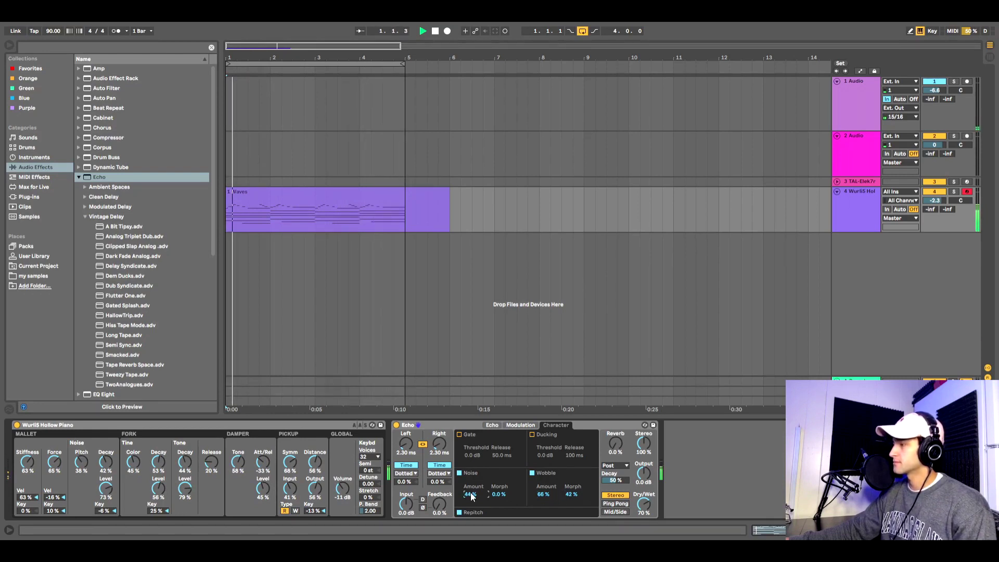
drag(543, 495, 543, 490)
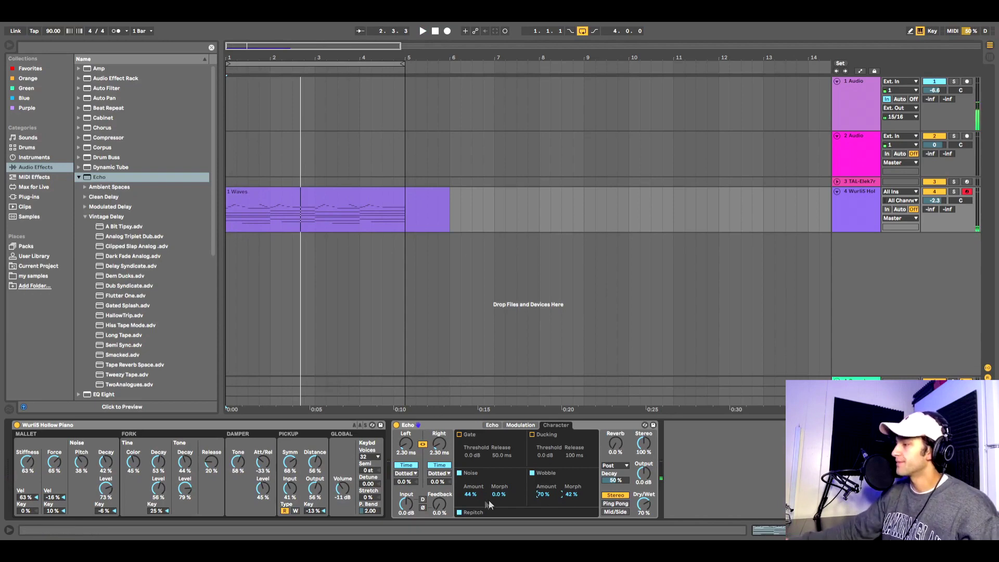
click(459, 472)
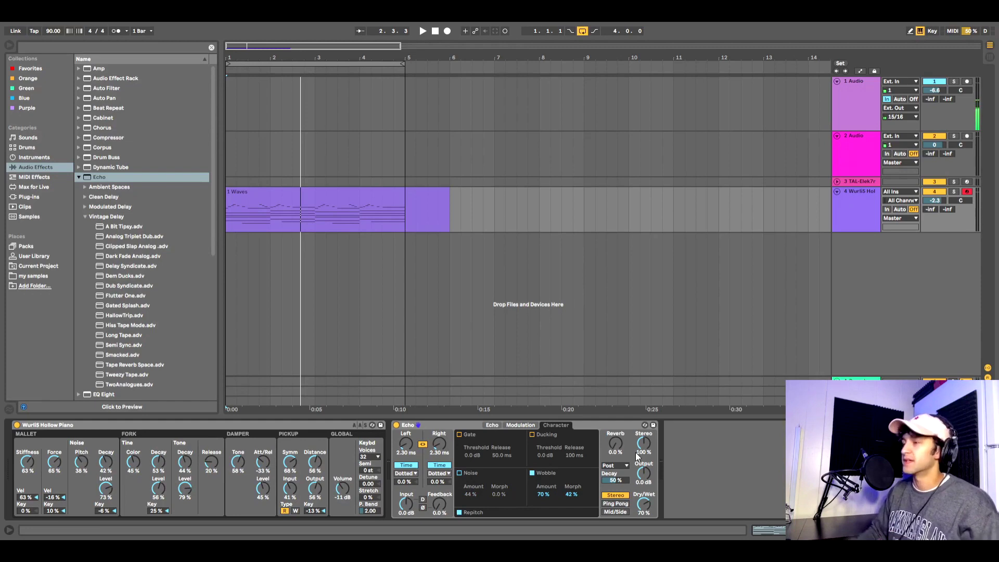
Step: Place Deathwish Vibes 2.wav on a new track at bar 5 and loop bars 5–9
click(33, 276)
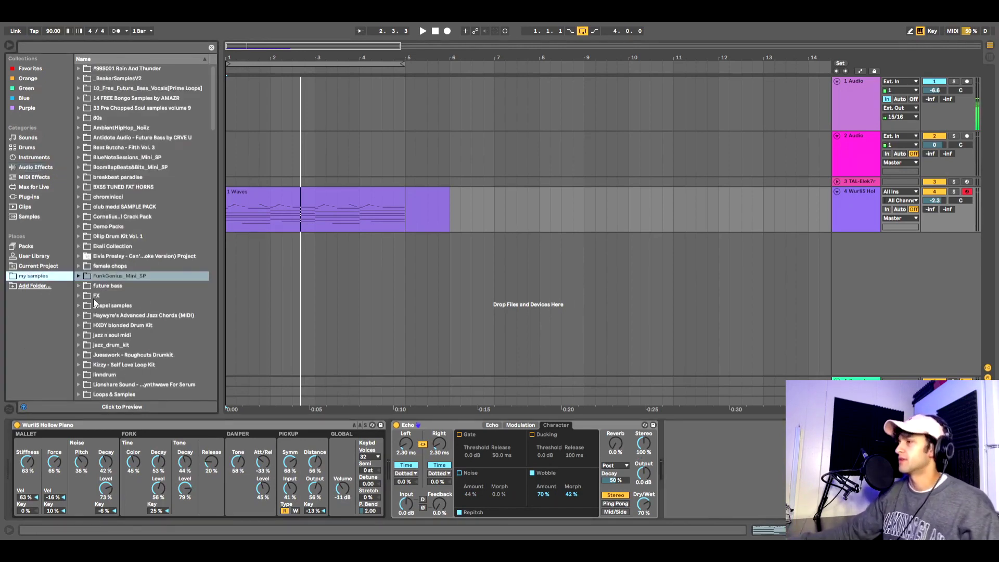
click(418, 424)
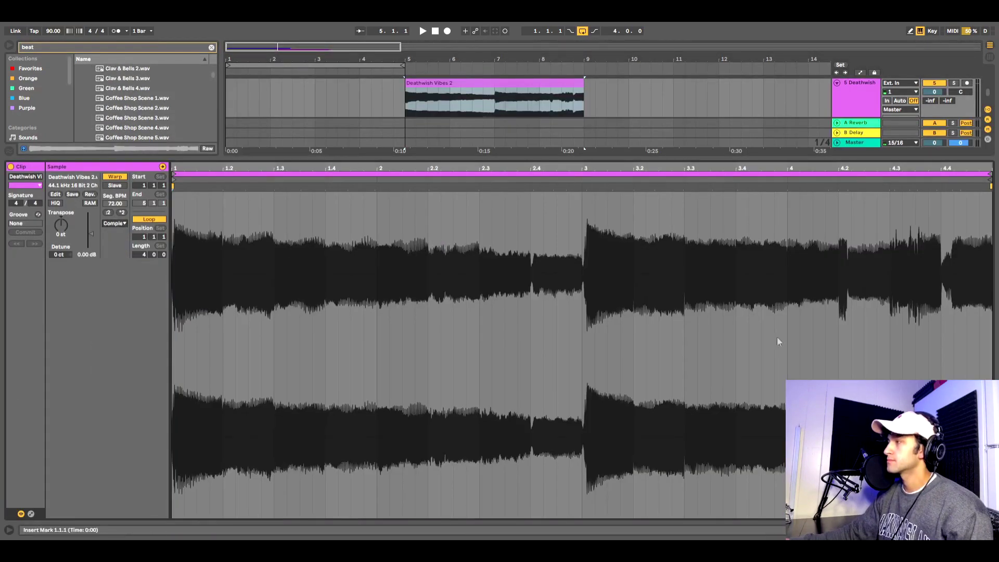
key(super+alt+l)
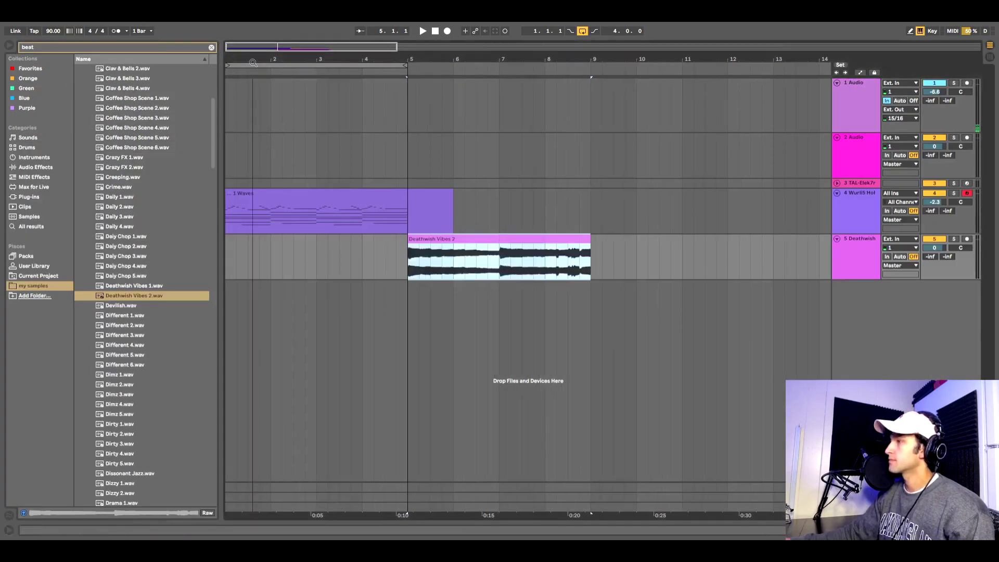
drag(249, 65, 431, 65)
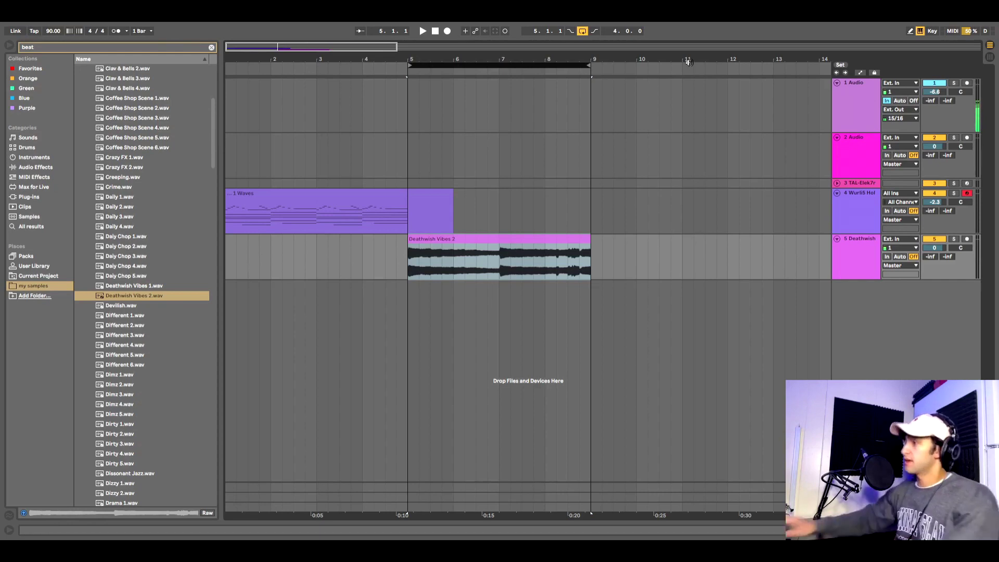
click(408, 222)
Step: Play Deathwish Vibes 2 dry from bar 5, then show its empty device chain
key(space)
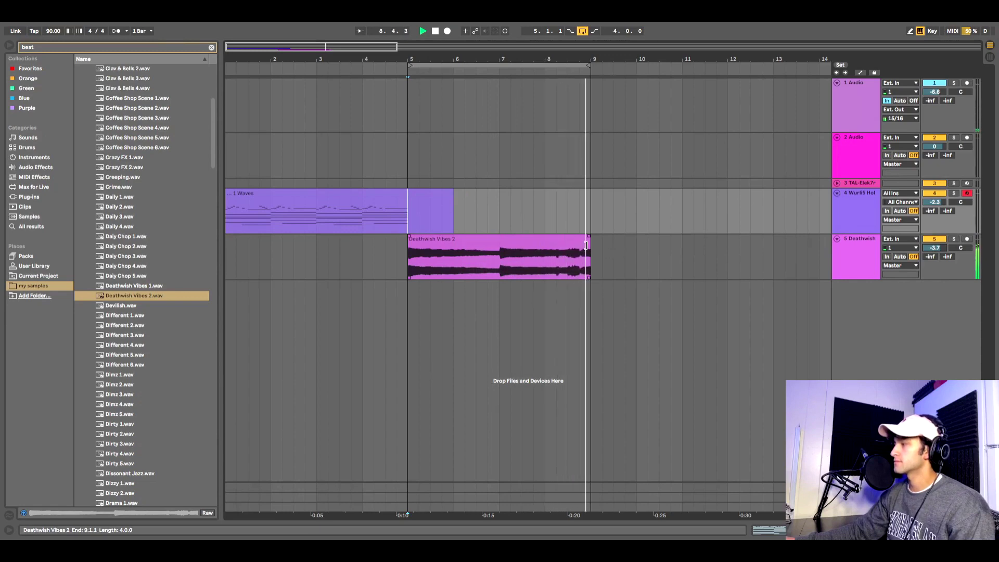
click(850, 260)
double_click(850, 260)
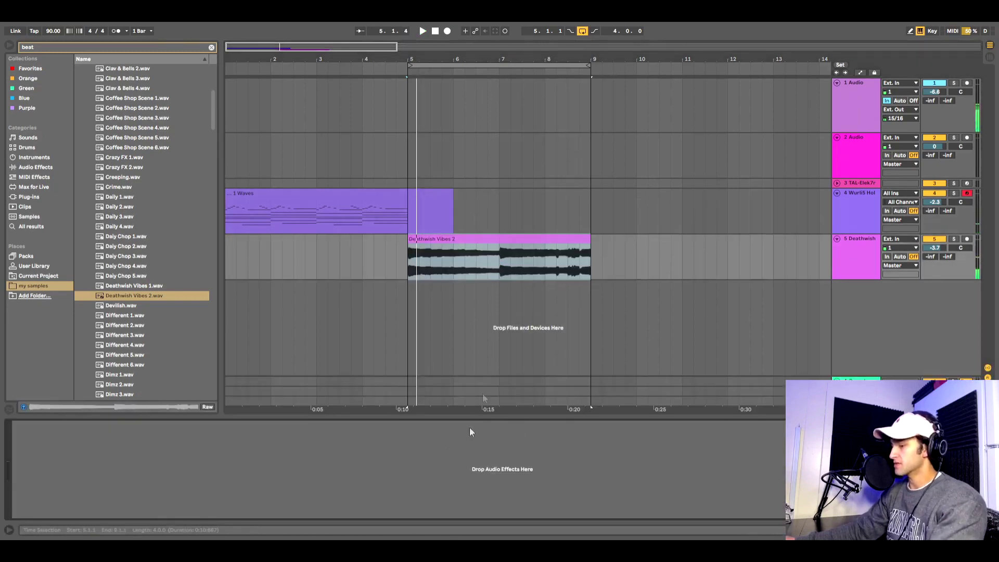
Step: Paste the tuned Echo onto the Deathwish Vibes 2 track, enable Noise, and raise Wobble to 95%
click(409, 264)
click(407, 261)
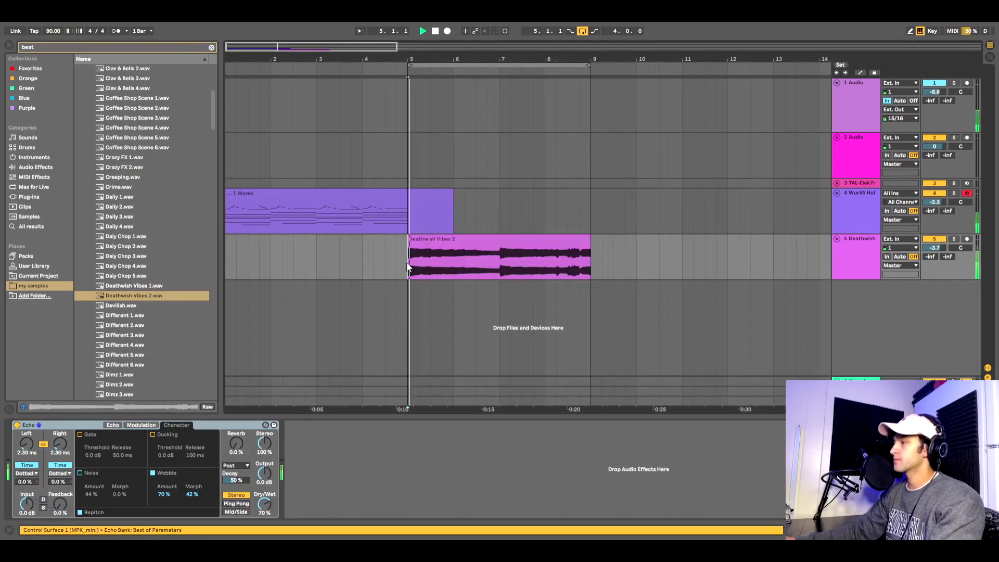
key(space)
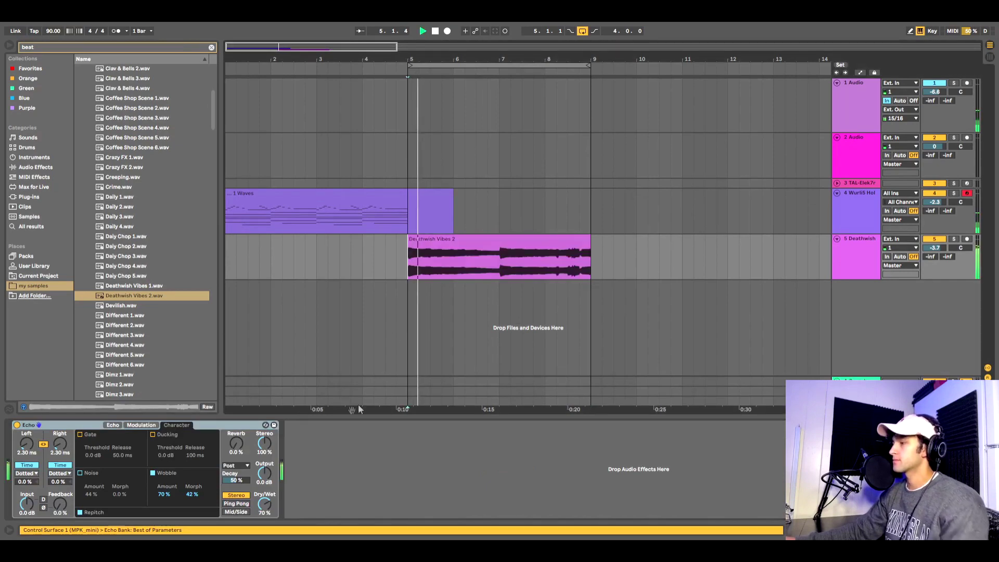
click(80, 472)
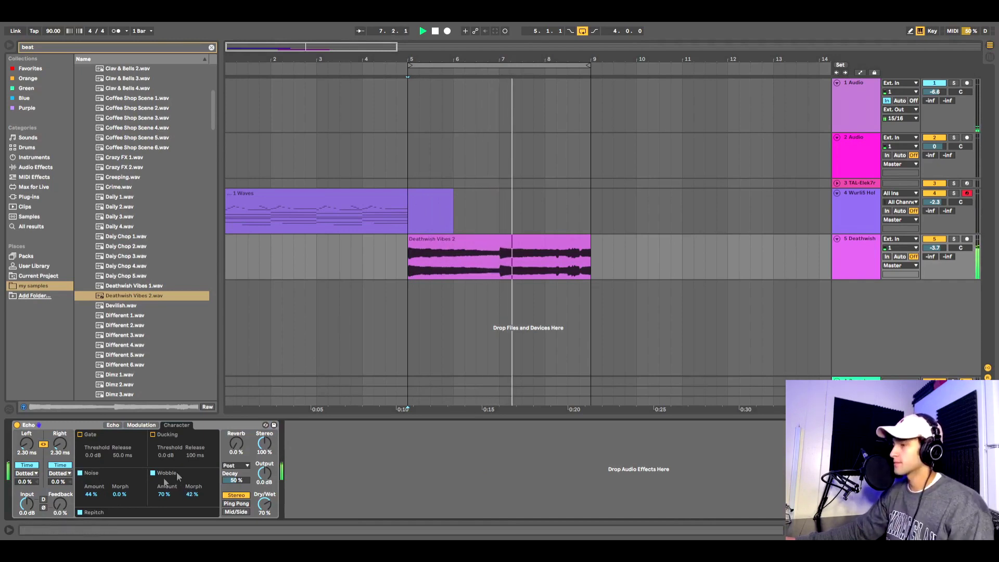
drag(164, 494, 192, 489)
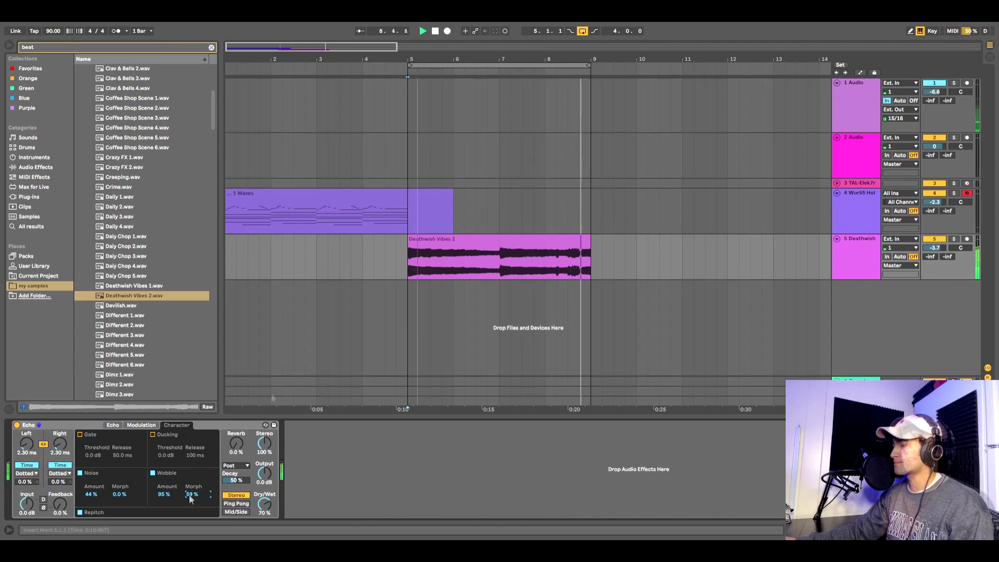